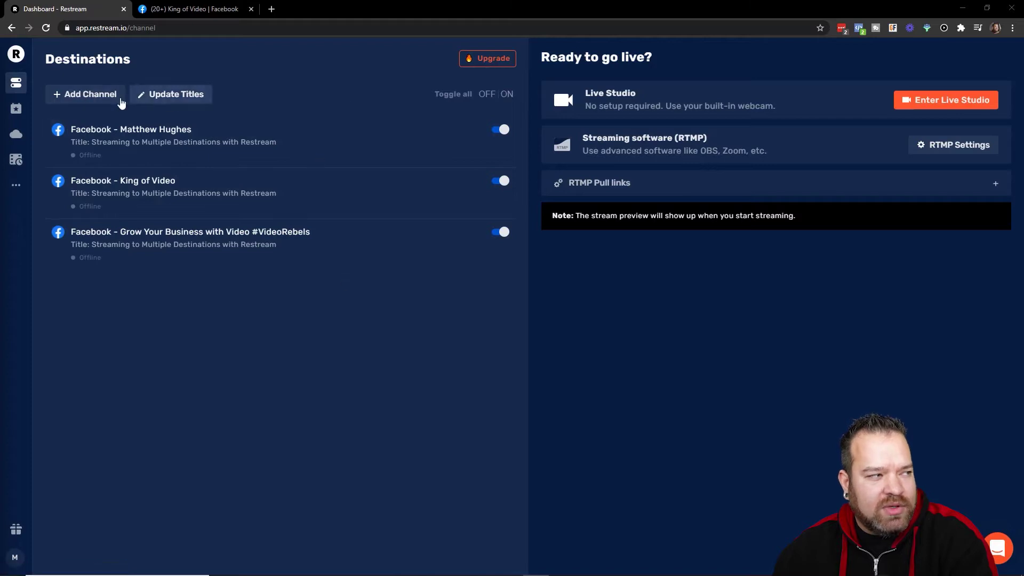
Add a new channel choosing LinkedIn, and open the Apply Now broadcaster link in a new tab.
{"action": "left_click", "coordinate": [88, 95]}
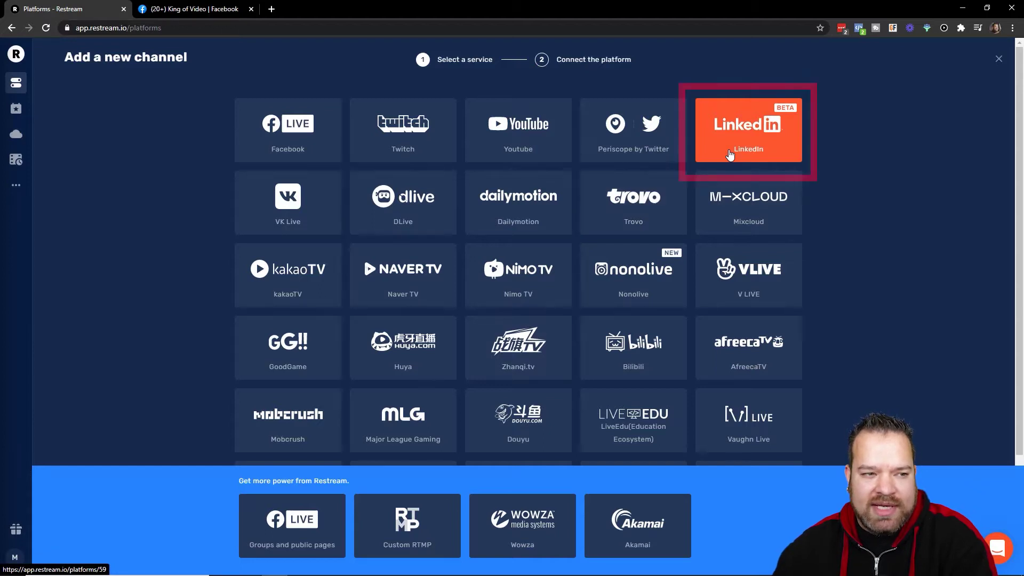
{"action": "left_click", "coordinate": [773, 129]}
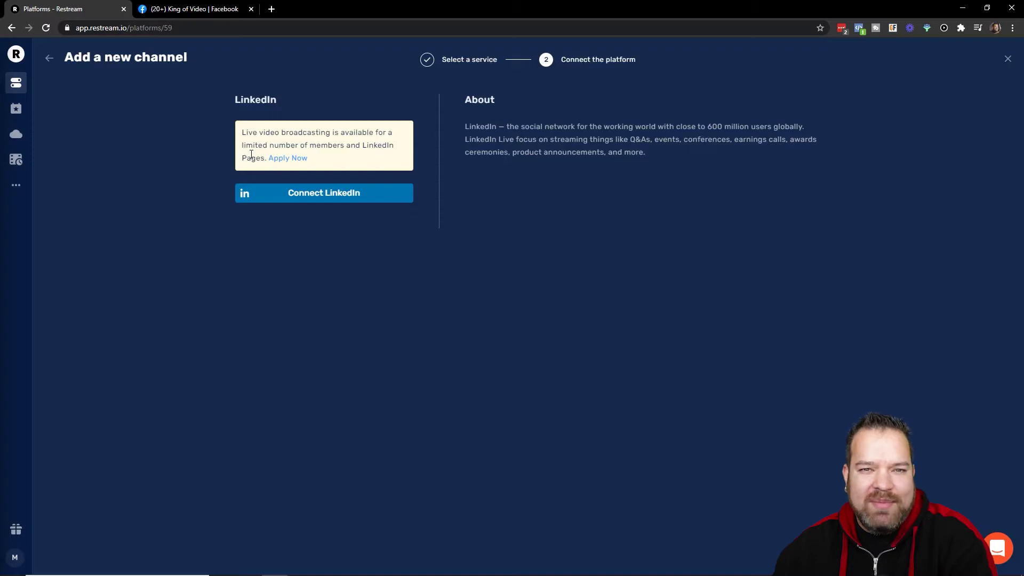
{"action": "right_click", "coordinate": [286, 161]}
{"action": "left_click", "coordinate": [324, 166]}
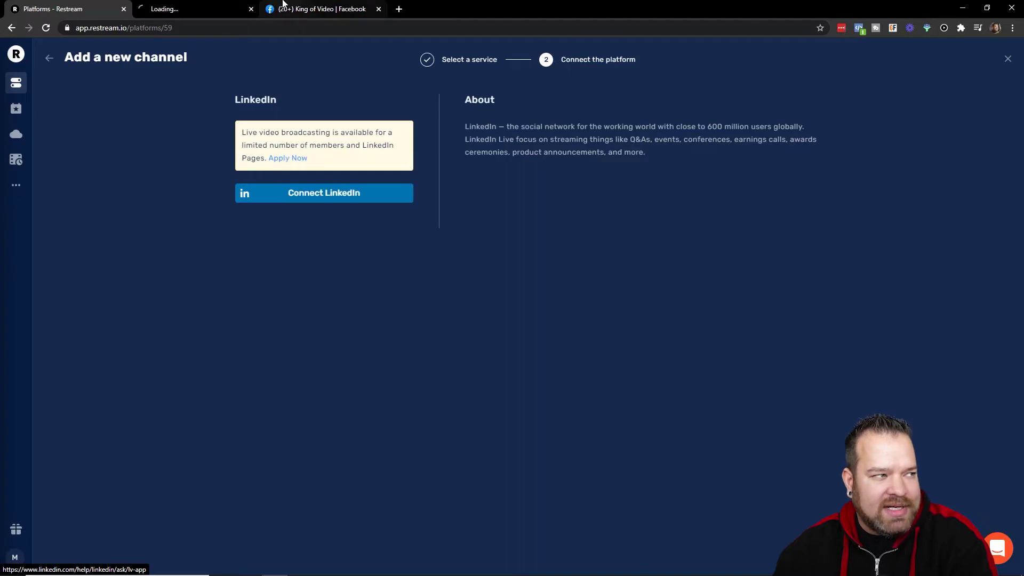
Look over the LinkedIn Live broadcaster application form, focusing the Page Admin URL field, without submitting.
{"action": "left_click", "coordinate": [226, 9]}
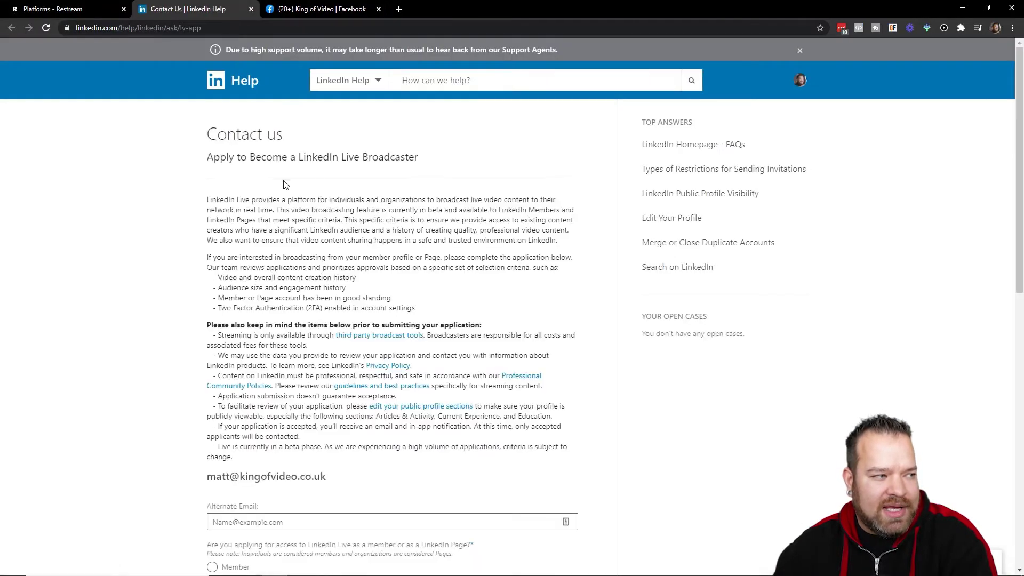
{"action": "scroll", "coordinate": [283, 184], "scroll_direction": "down", "scroll_amount": 2}
{"action": "scroll", "coordinate": [310, 175], "scroll_direction": "up", "scroll_amount": 2}
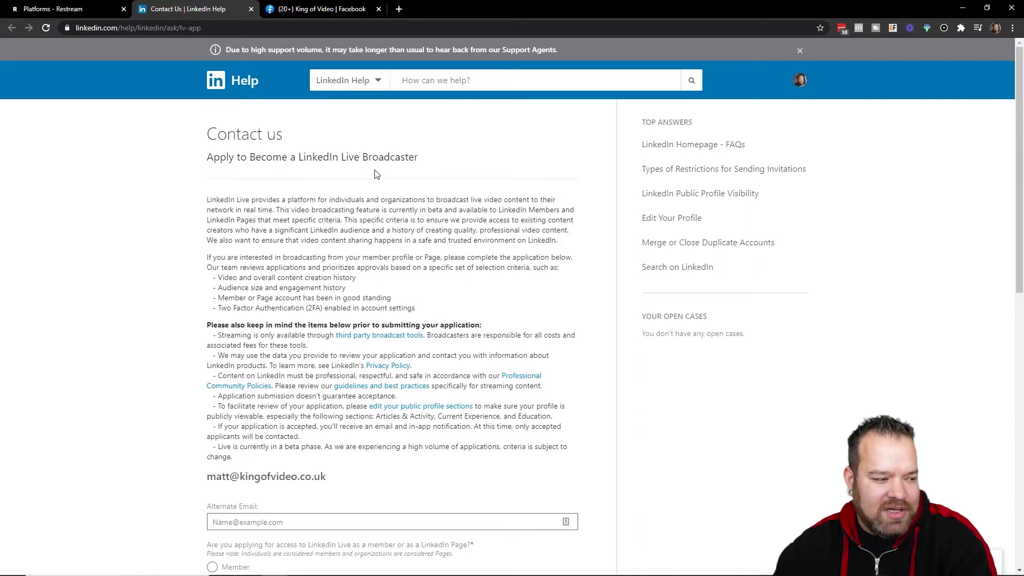
{"action": "scroll", "coordinate": [376, 175], "scroll_direction": "down", "scroll_amount": 1}
{"action": "scroll", "coordinate": [305, 393], "scroll_direction": "down", "scroll_amount": 1}
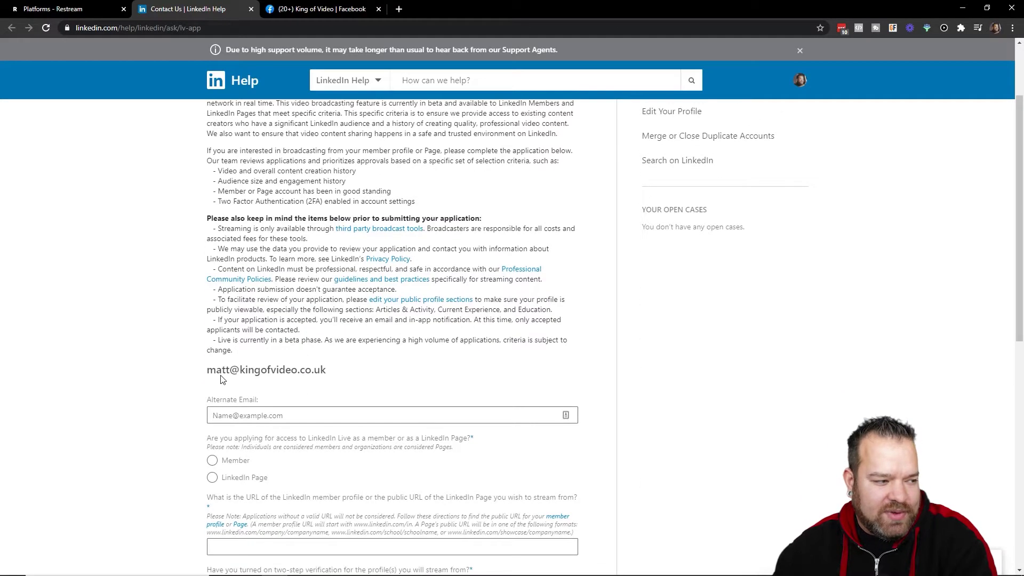
{"action": "scroll", "coordinate": [319, 373], "scroll_direction": "down", "scroll_amount": 2}
{"action": "scroll", "coordinate": [295, 328], "scroll_direction": "down", "scroll_amount": 2}
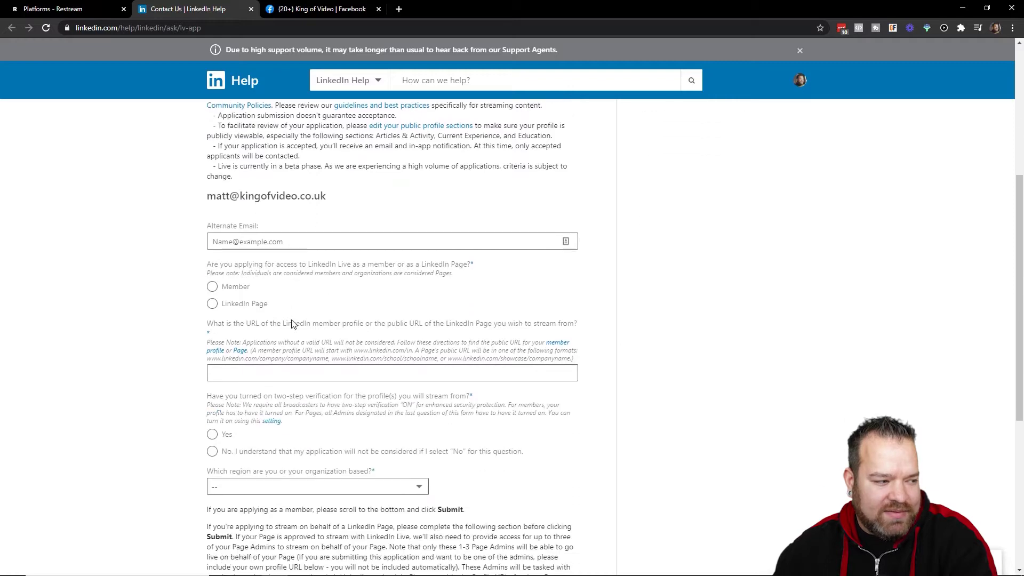
{"action": "scroll", "coordinate": [293, 324], "scroll_direction": "down", "scroll_amount": 3}
{"action": "scroll", "coordinate": [293, 323], "scroll_direction": "down", "scroll_amount": 2}
{"action": "scroll", "coordinate": [296, 336], "scroll_direction": "down", "scroll_amount": 2}
{"action": "scroll", "coordinate": [304, 344], "scroll_direction": "down", "scroll_amount": 1}
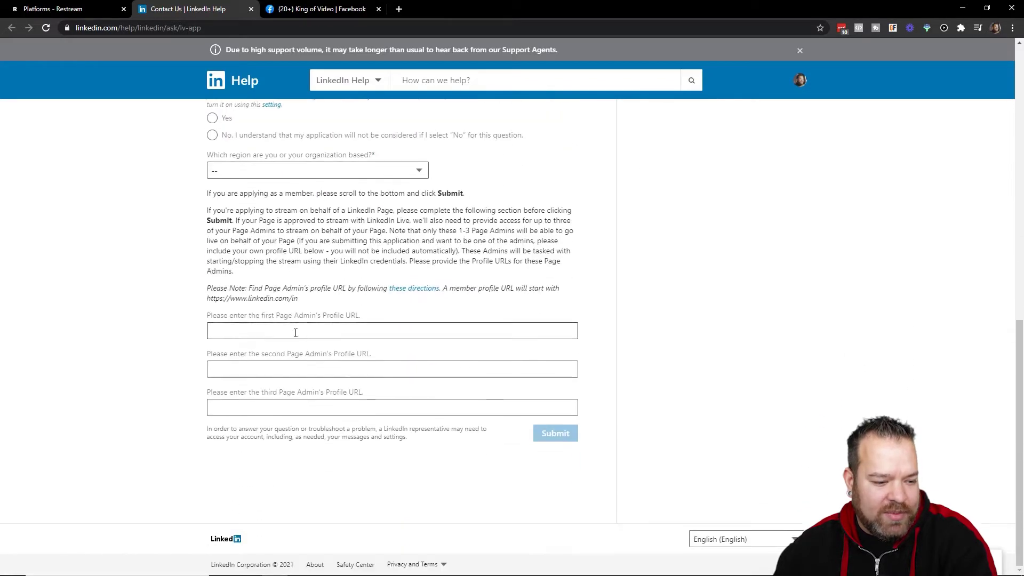
{"action": "left_click", "coordinate": [339, 334]}
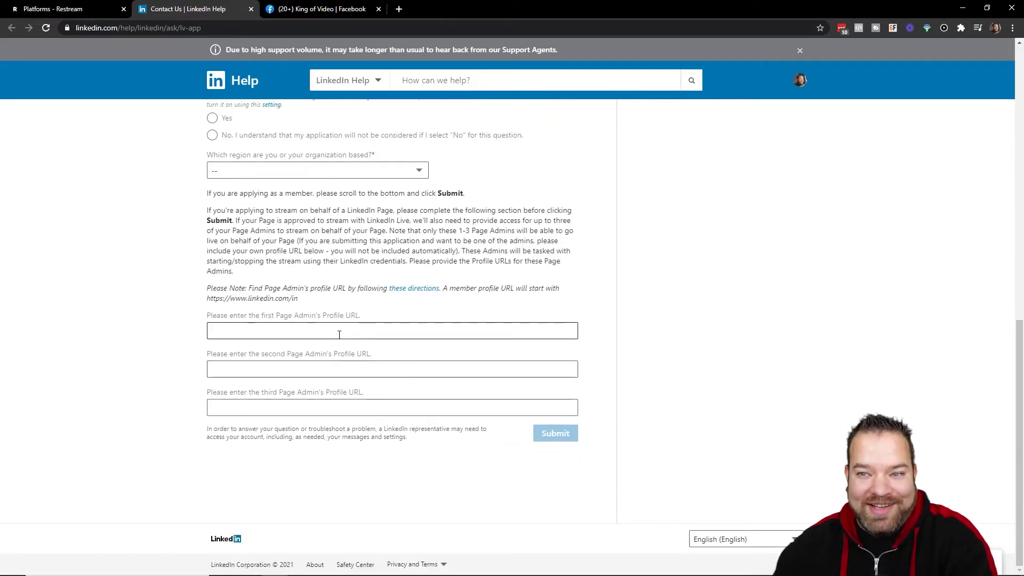
{"action": "scroll", "coordinate": [339, 334], "scroll_direction": "up", "scroll_amount": 8}
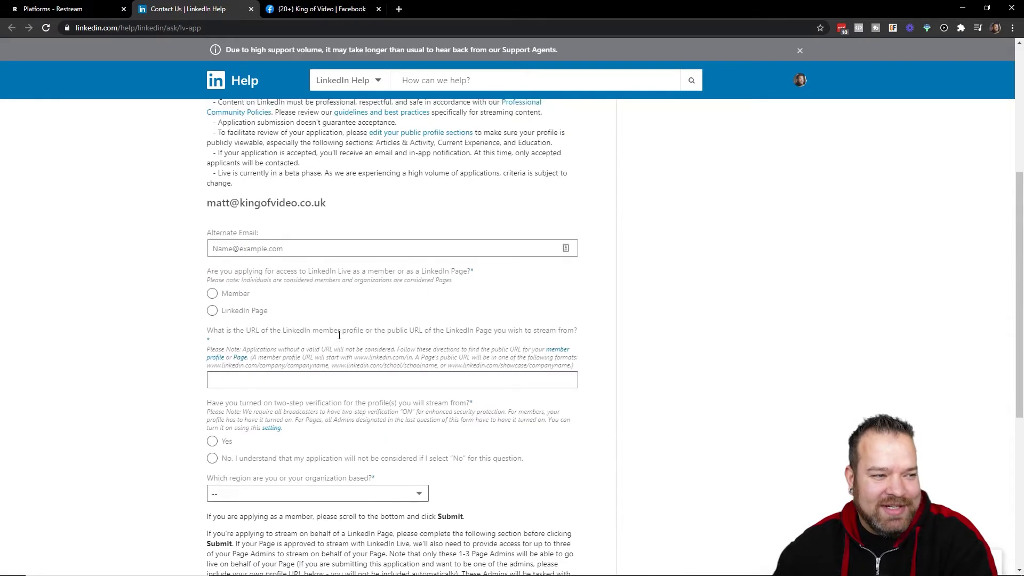
{"action": "scroll", "coordinate": [339, 333], "scroll_direction": "up", "scroll_amount": 6}
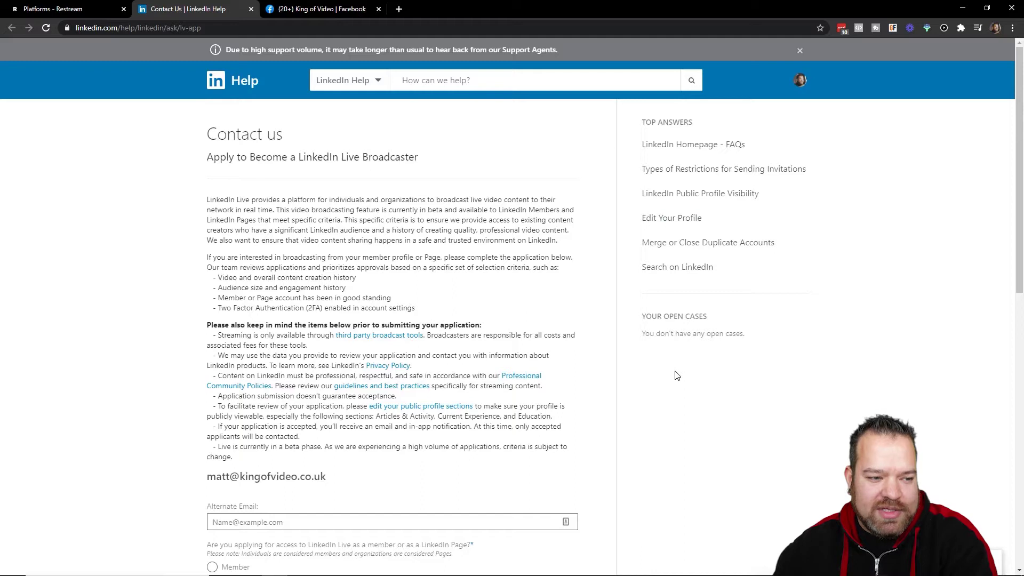
Close the Help tab and connect LinkedIn by signing in, adding Matt Hughes Video Strategist as a destination.
{"action": "left_click", "coordinate": [251, 9]}
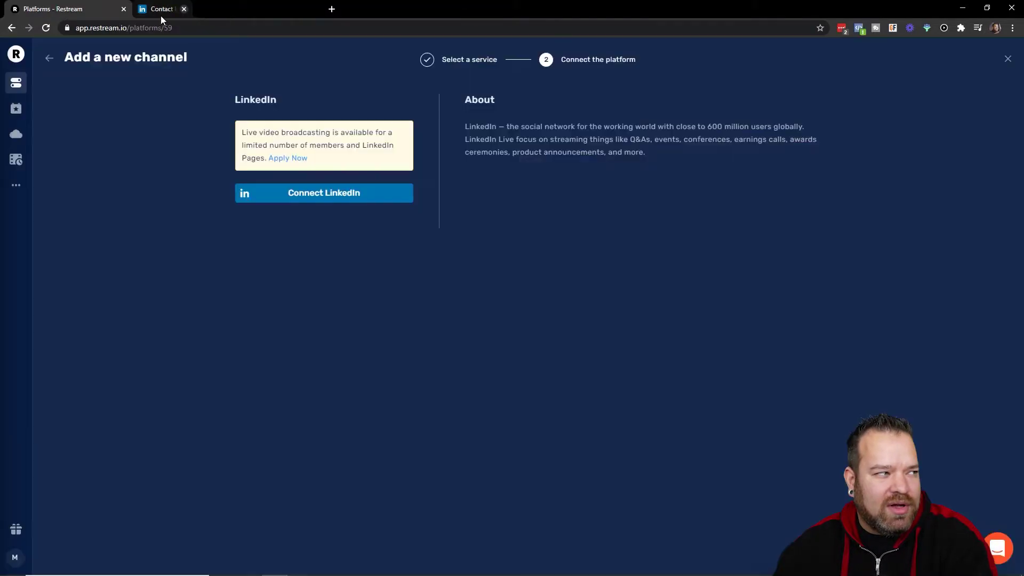
{"action": "left_click", "coordinate": [262, 198]}
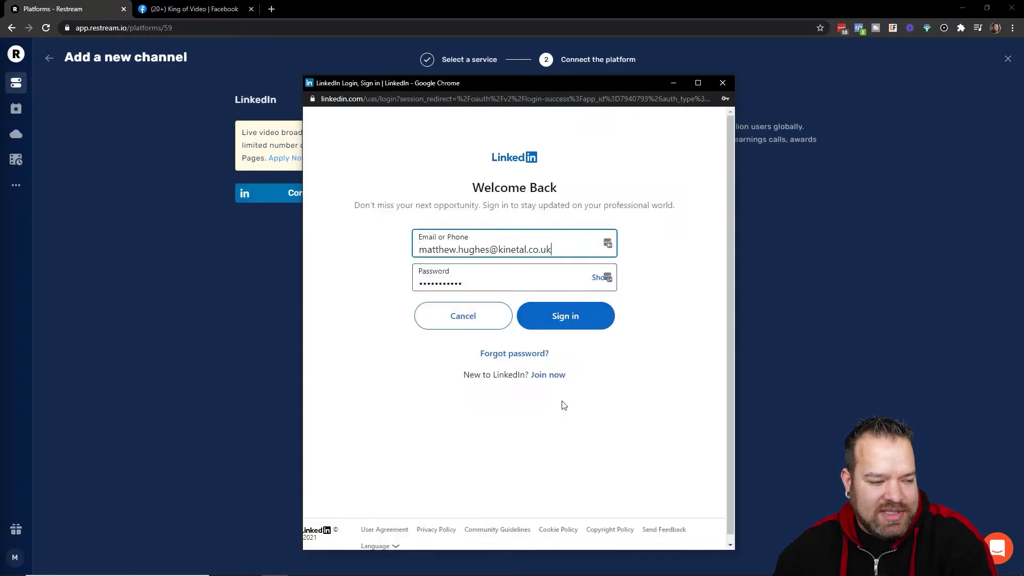
{"action": "left_click", "coordinate": [569, 327]}
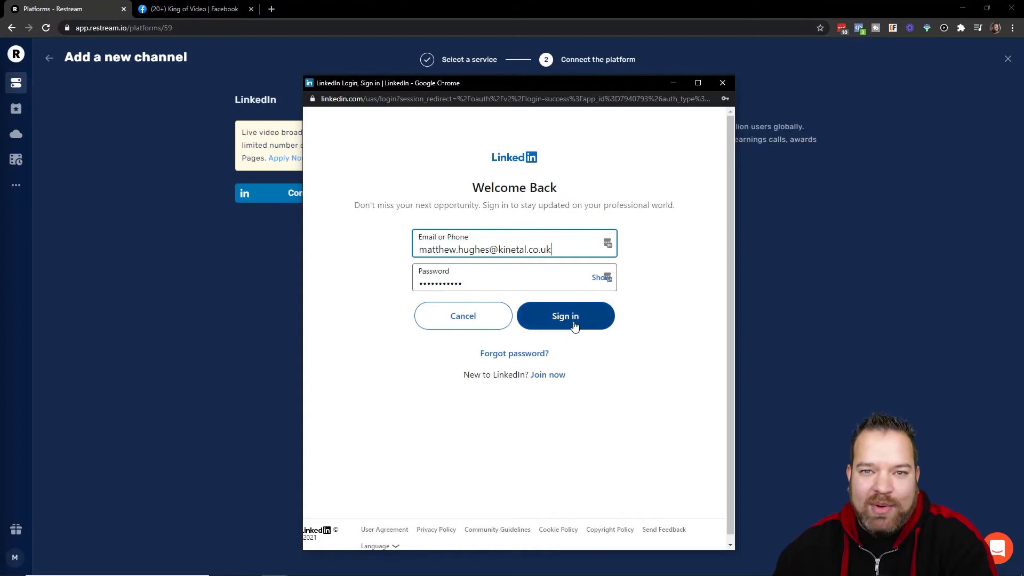
{"action": "left_click", "coordinate": [575, 326]}
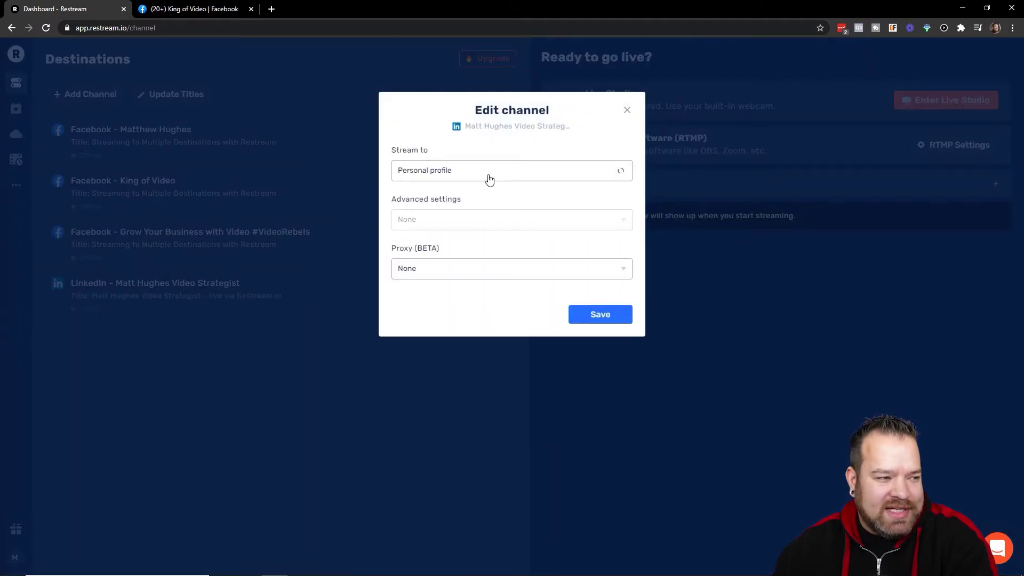
Save the LinkedIn channel to stream to the personal profile with advanced settings left at None.
{"action": "left_click", "coordinate": [595, 171]}
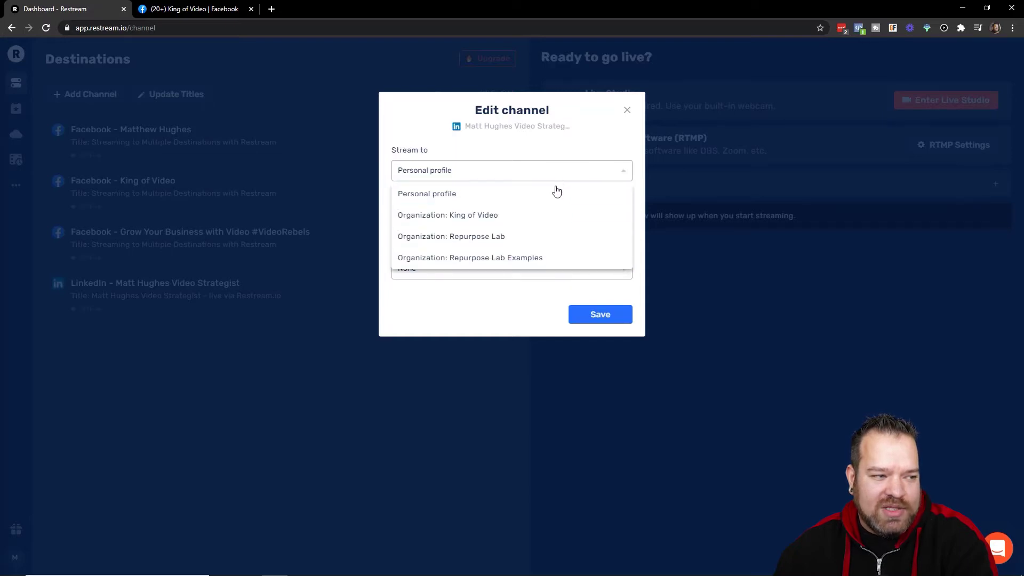
{"action": "left_click", "coordinate": [558, 151]}
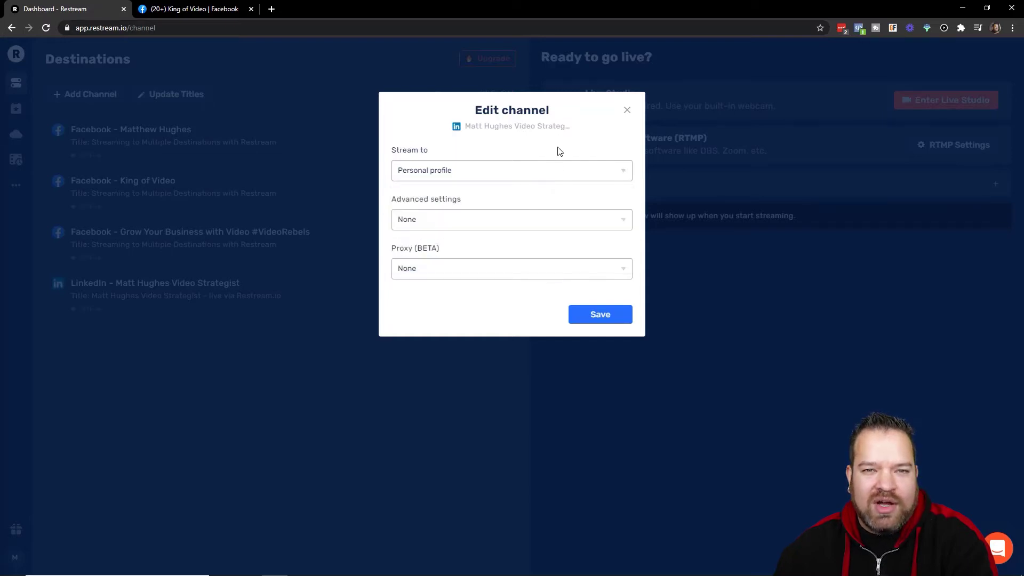
{"action": "left_click", "coordinate": [543, 224]}
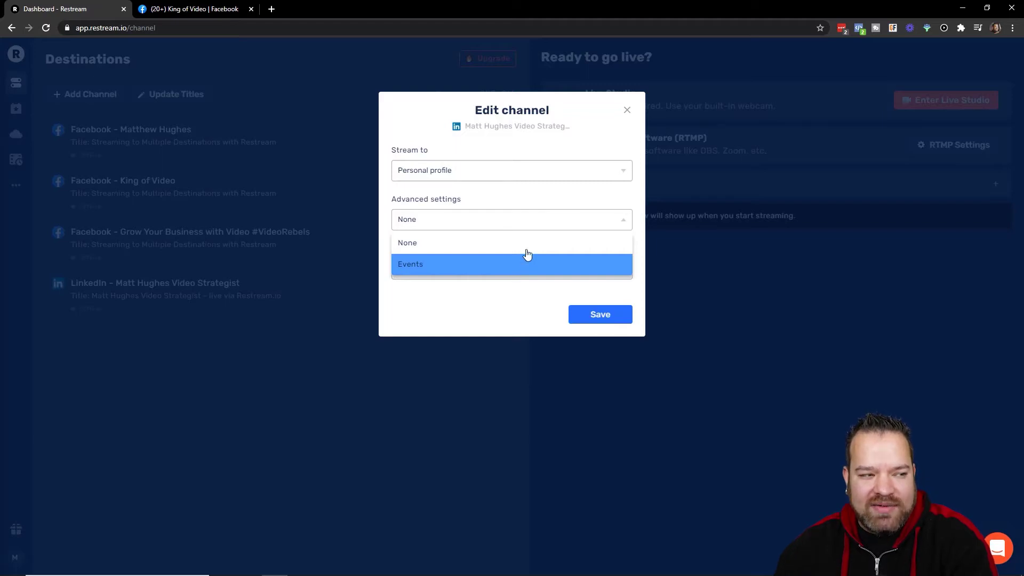
{"action": "left_click", "coordinate": [535, 198]}
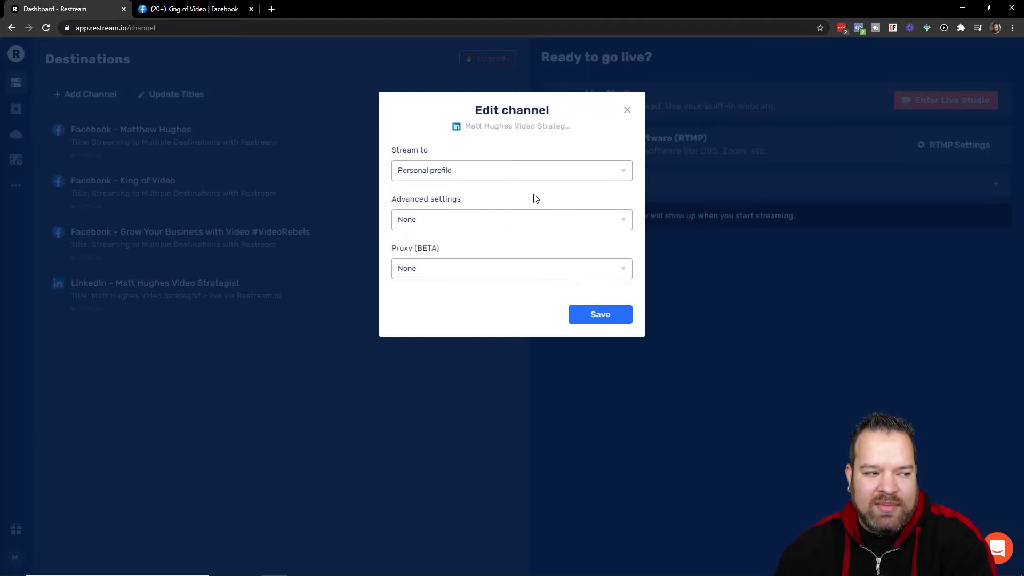
{"action": "left_click", "coordinate": [601, 317]}
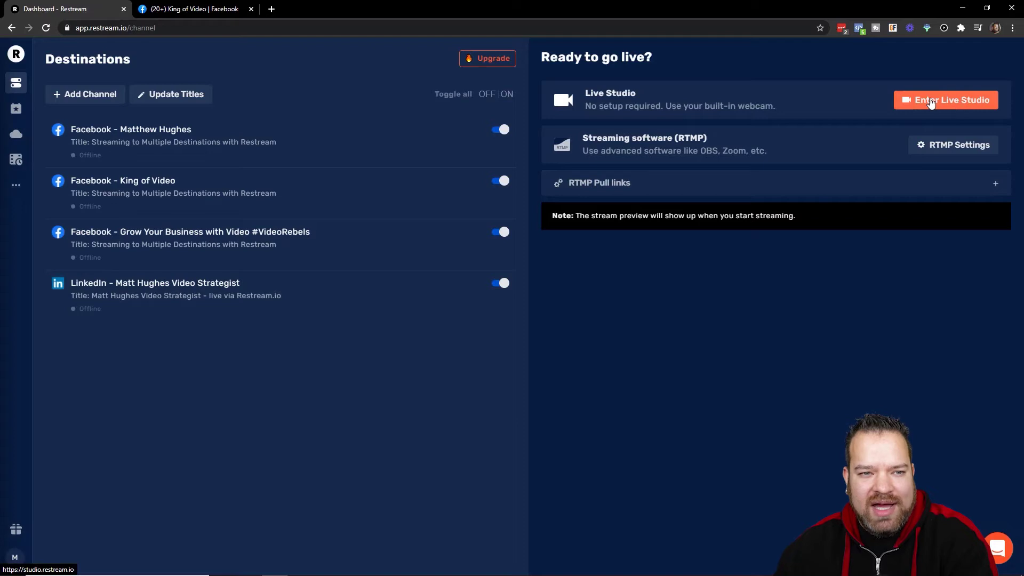
In Live Studio's Setup, switch off the three Facebook destinations so only LinkedIn stays enabled.
{"action": "left_click", "coordinate": [952, 102]}
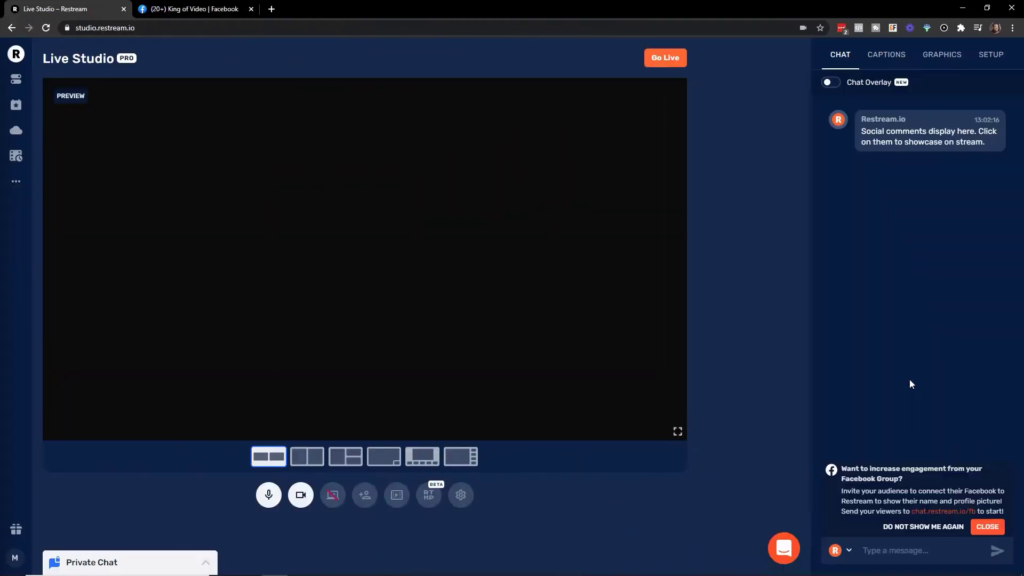
{"action": "left_click", "coordinate": [992, 55]}
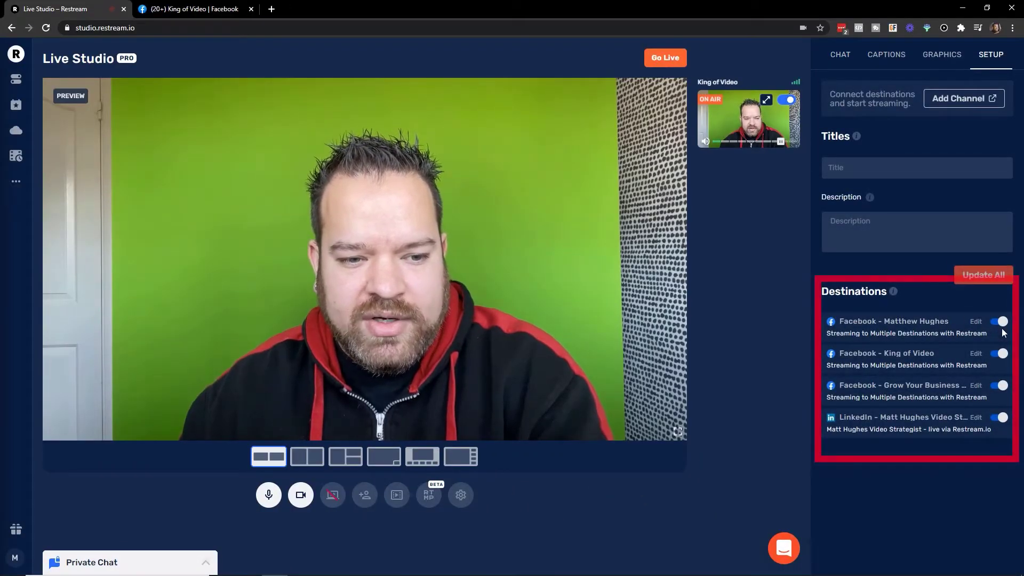
{"action": "left_click", "coordinate": [1000, 322]}
{"action": "left_click", "coordinate": [1000, 354]}
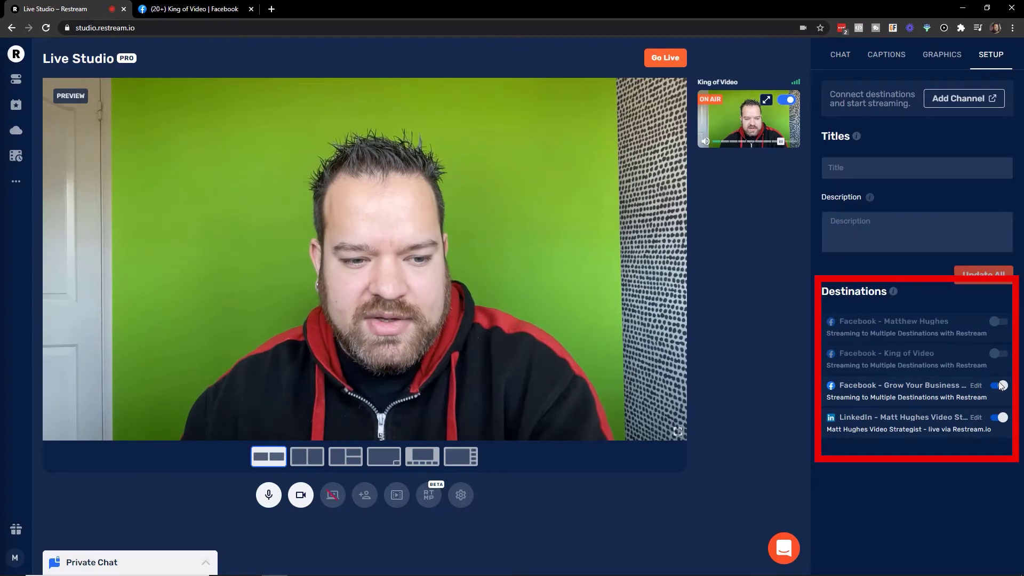
{"action": "left_click", "coordinate": [999, 385]}
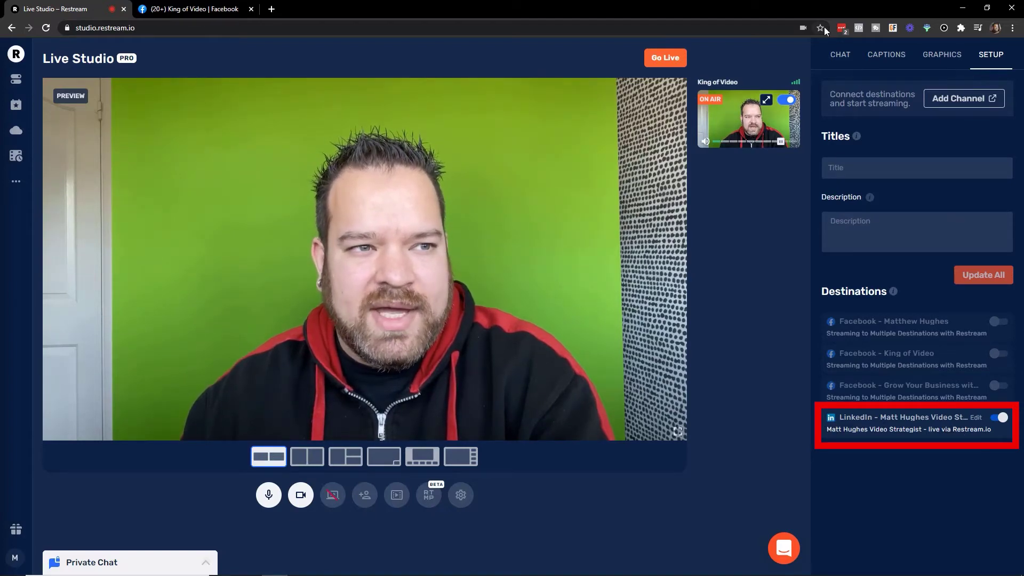
Set the description 'Just demonstrating going live on LinkedIn with Restream' for all destinations and go live.
{"action": "left_click", "coordinate": [838, 58]}
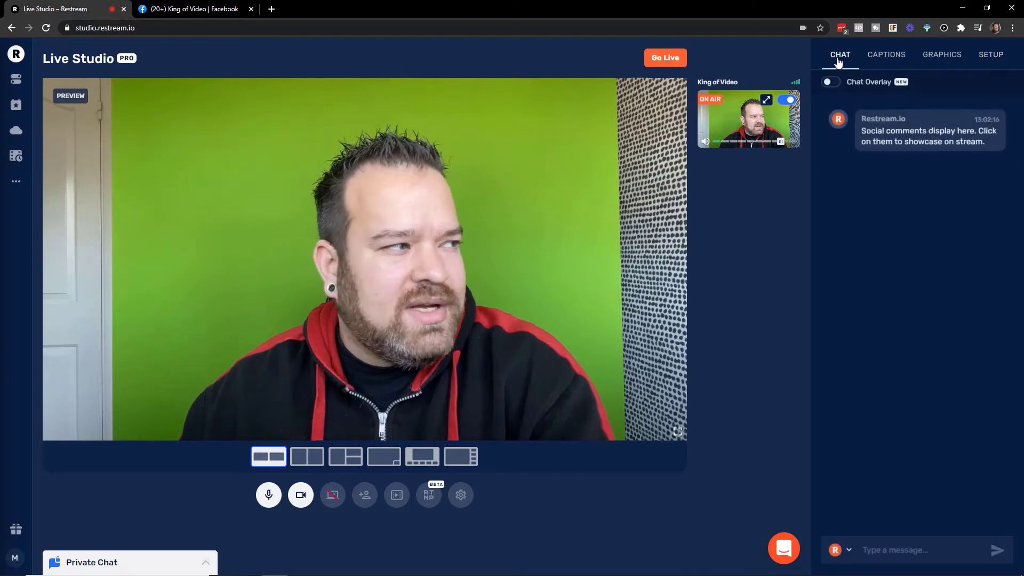
{"action": "left_click", "coordinate": [990, 56]}
{"action": "left_click", "coordinate": [872, 167]}
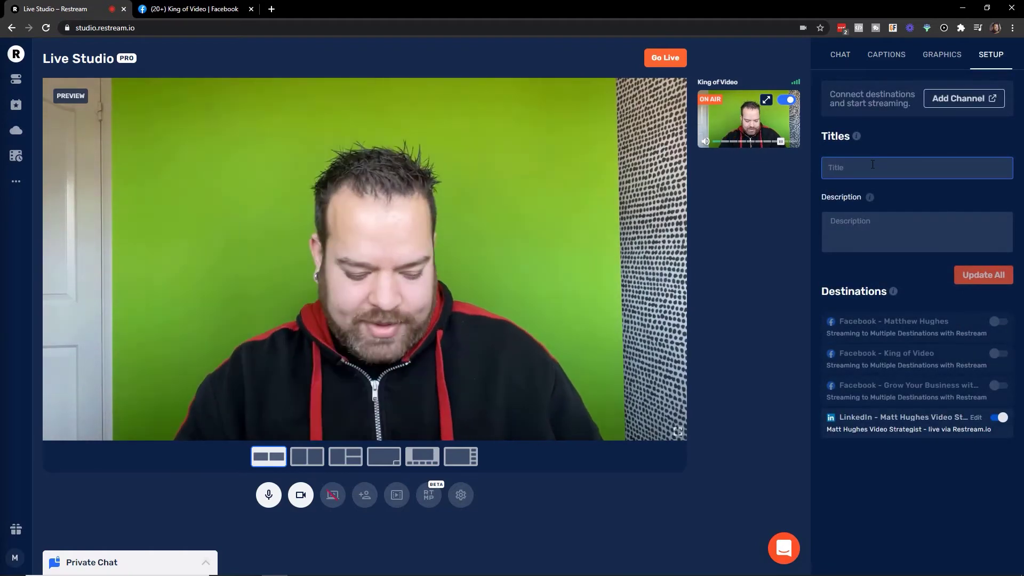
{"action": "left_click", "coordinate": [980, 275]}
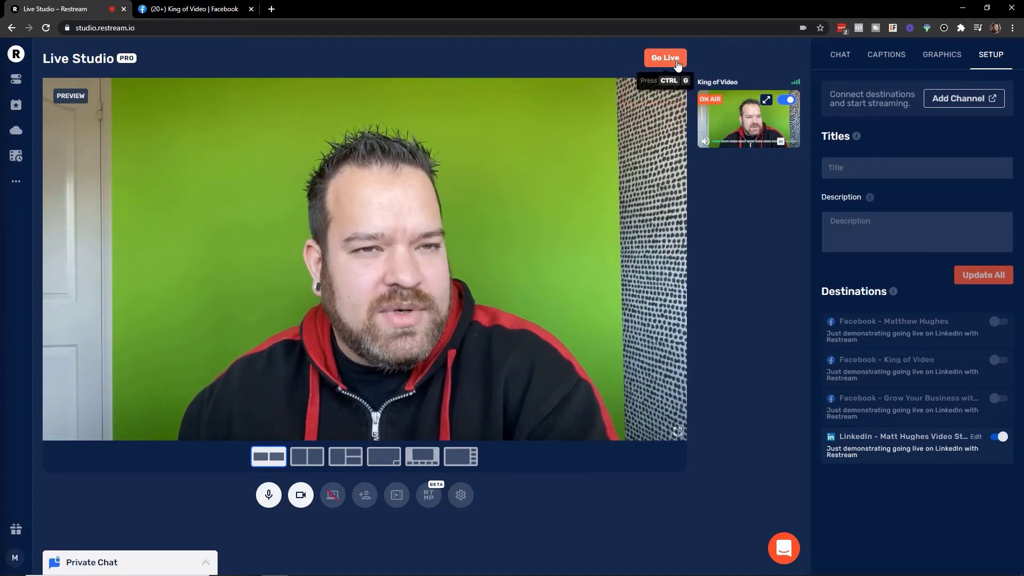
{"action": "left_click", "coordinate": [678, 63]}
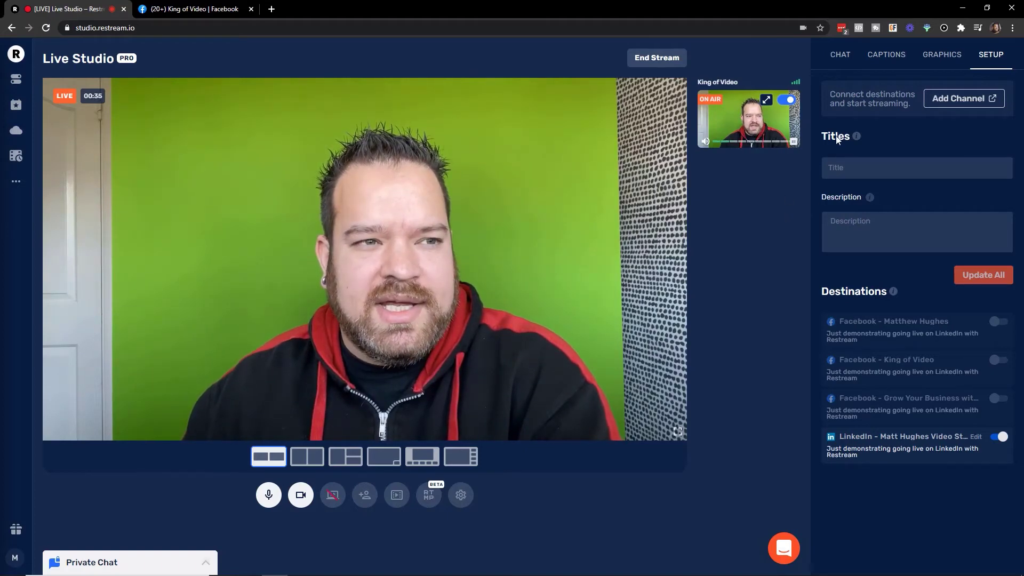
Show the live chat feed while broadcasting to LinkedIn.
{"action": "left_click", "coordinate": [840, 58]}
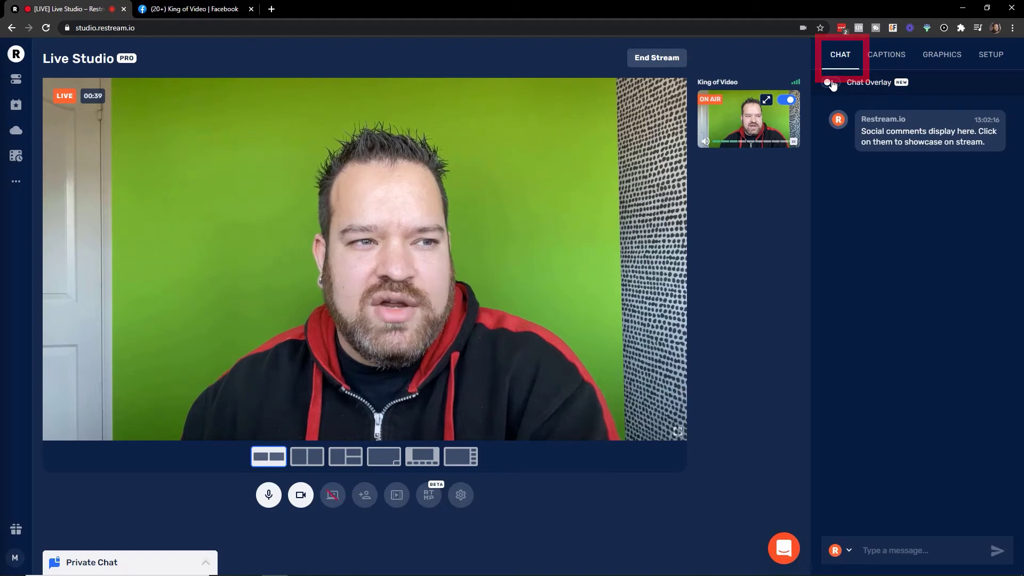
Turn on the chat overlay for the live stream, briefly checking the Captions tab.
{"action": "left_click", "coordinate": [831, 82]}
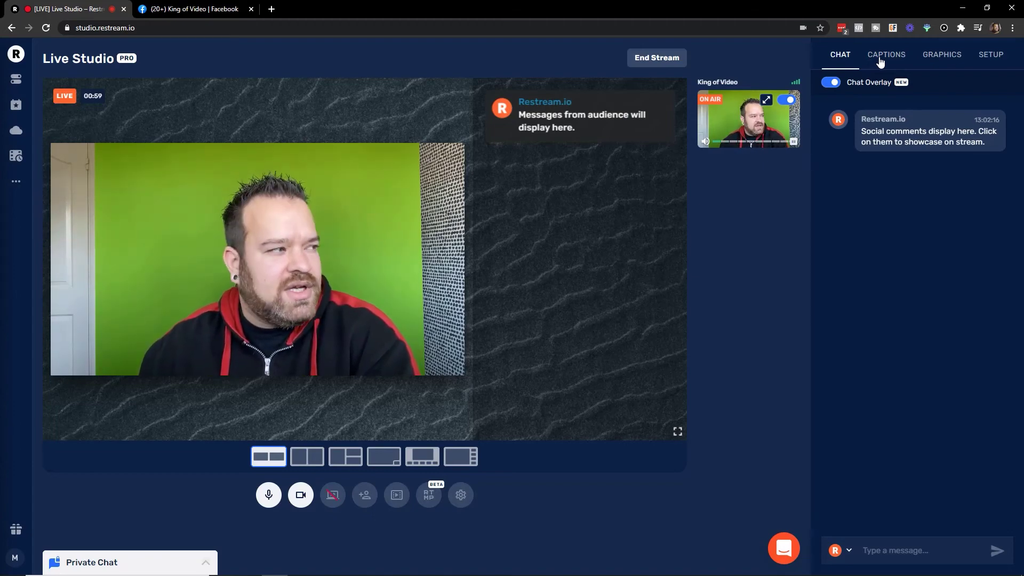
{"action": "left_click", "coordinate": [886, 54]}
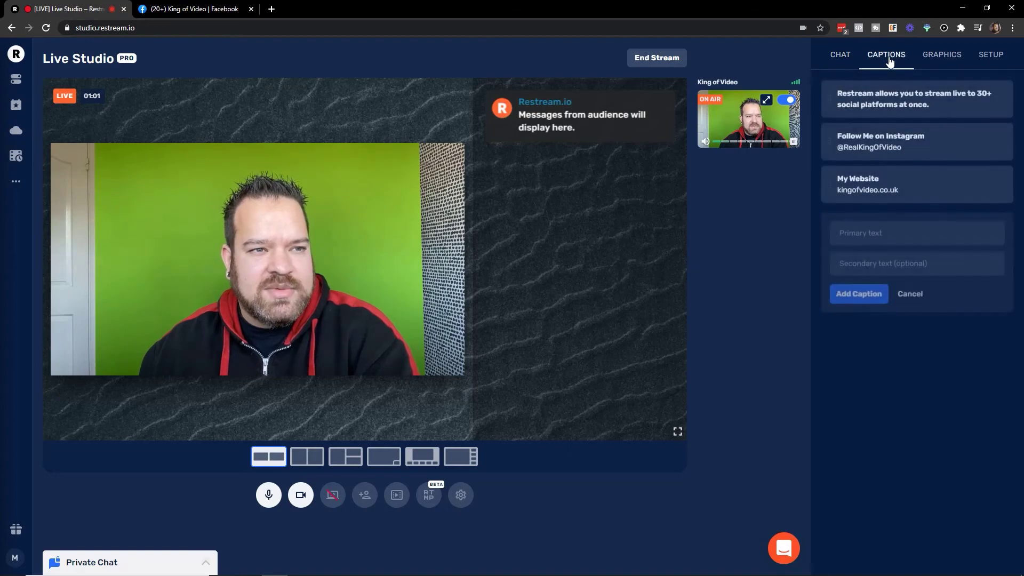
{"action": "left_click", "coordinate": [840, 55]}
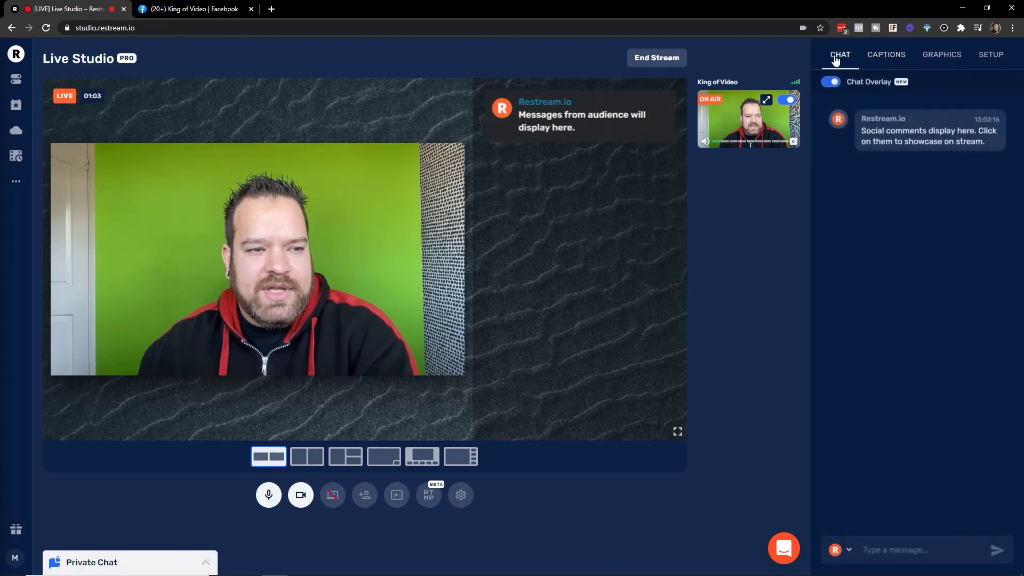
{"action": "left_click", "coordinate": [941, 55]}
{"action": "scroll", "coordinate": [915, 382], "scroll_direction": "down", "scroll_amount": 5}
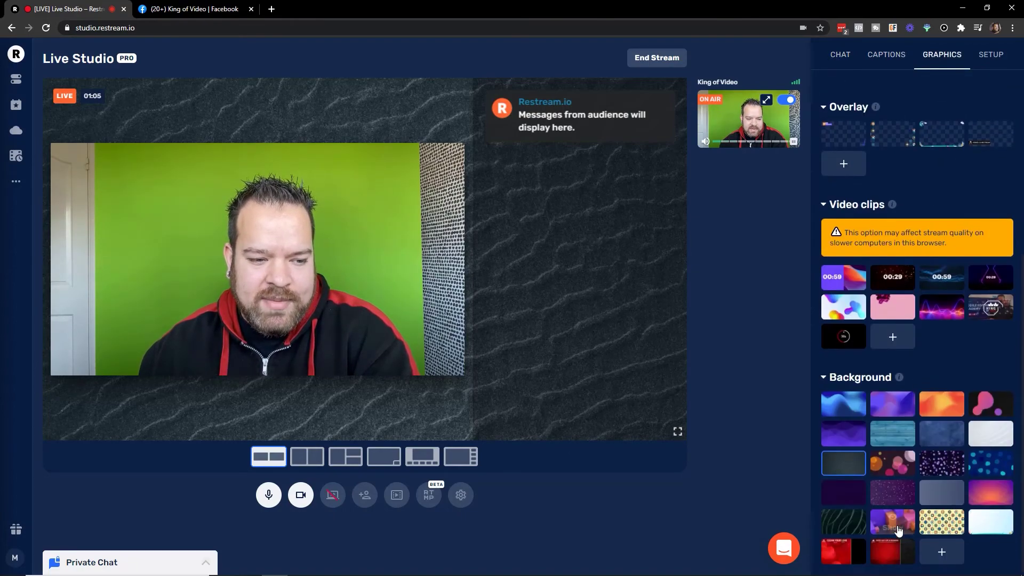
{"action": "mouse_move", "coordinate": [843, 551]}
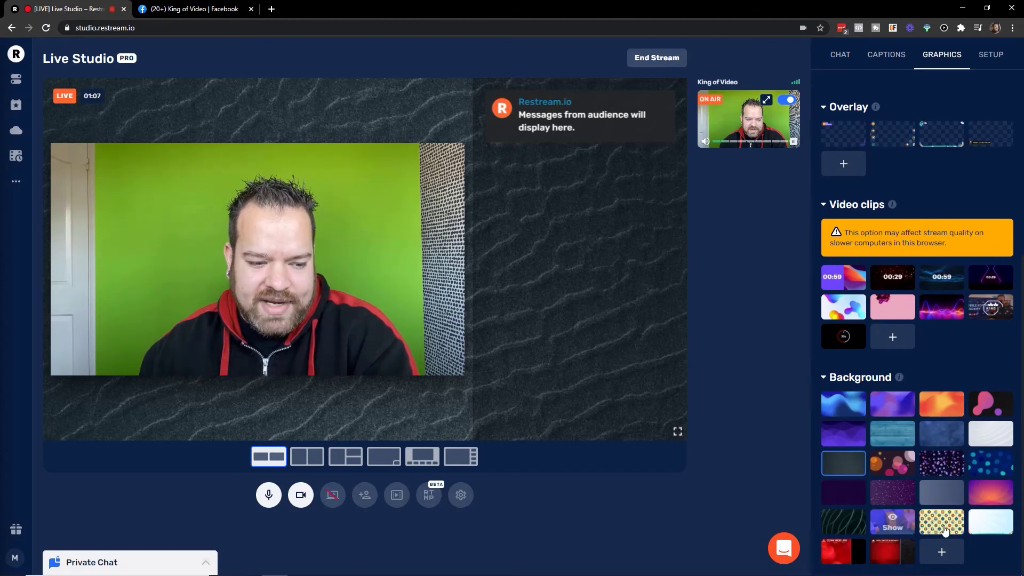
Try the Clean Your Lens and Every Day Life & Business backgrounds, settling on the blue blobs one.
{"action": "left_click", "coordinate": [843, 551]}
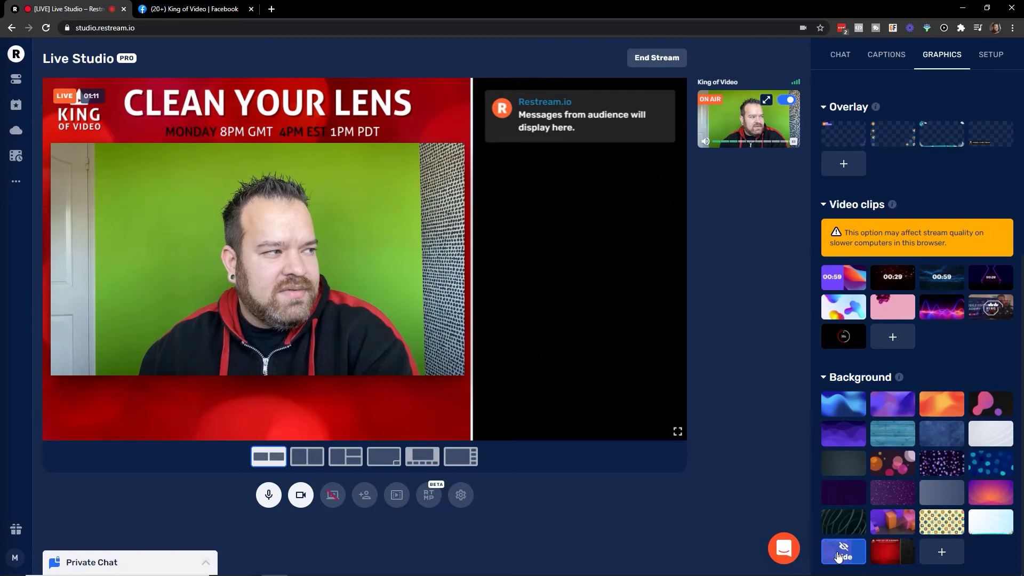
{"action": "left_click", "coordinate": [892, 551]}
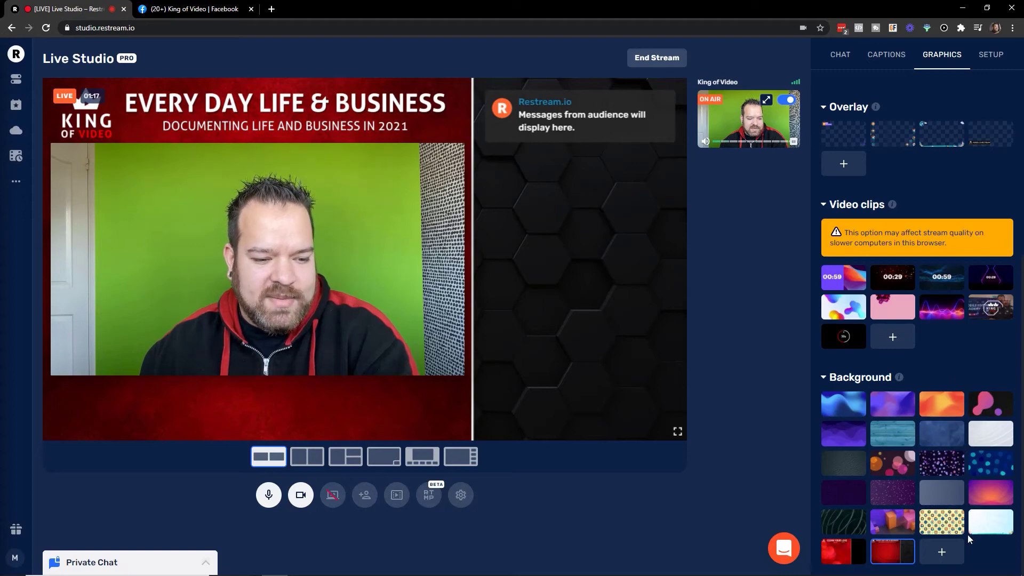
{"action": "mouse_move", "coordinate": [942, 463]}
{"action": "left_click", "coordinate": [985, 471]}
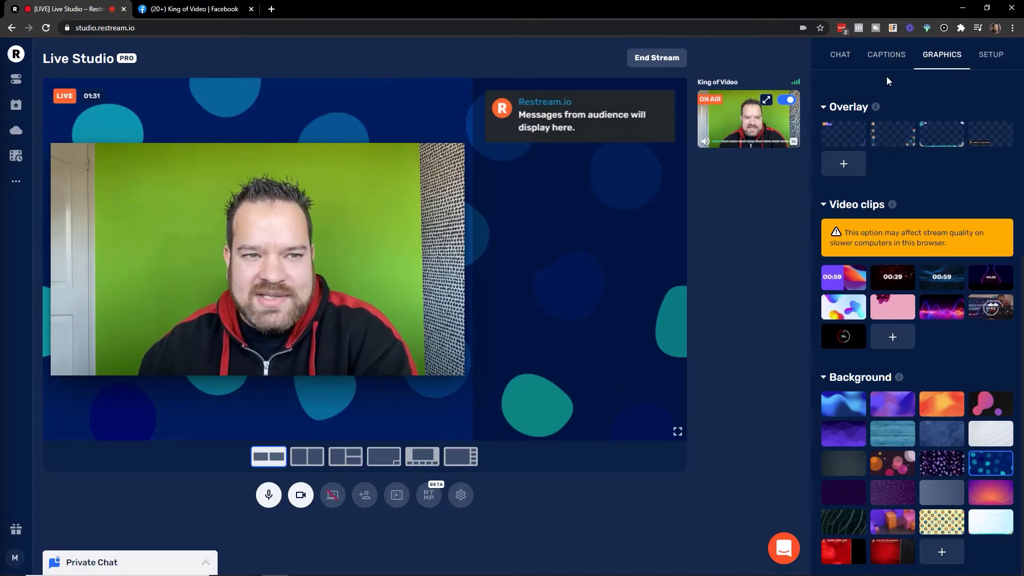
{"action": "scroll", "coordinate": [959, 191], "scroll_direction": "up", "scroll_amount": 5}
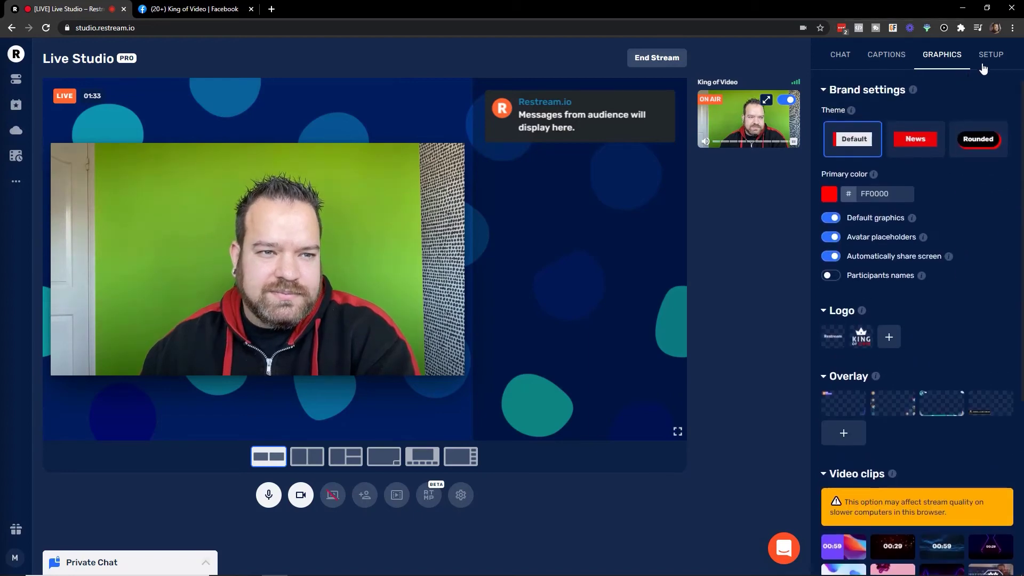
Check the Setup and Captions tabs, then return to the chat feed before ending the stream.
{"action": "left_click", "coordinate": [990, 54]}
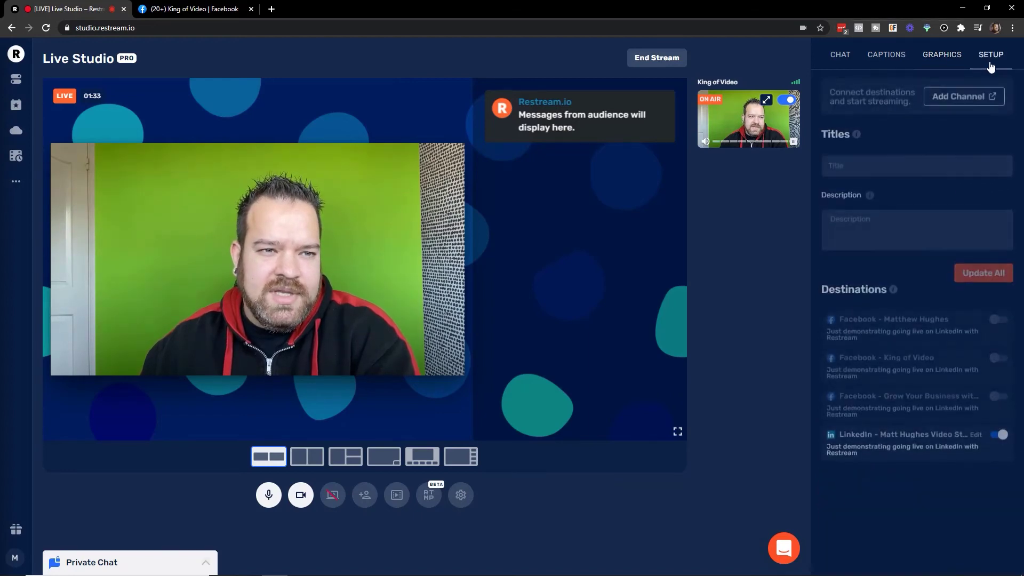
{"action": "left_click", "coordinate": [885, 54]}
{"action": "left_click", "coordinate": [841, 54]}
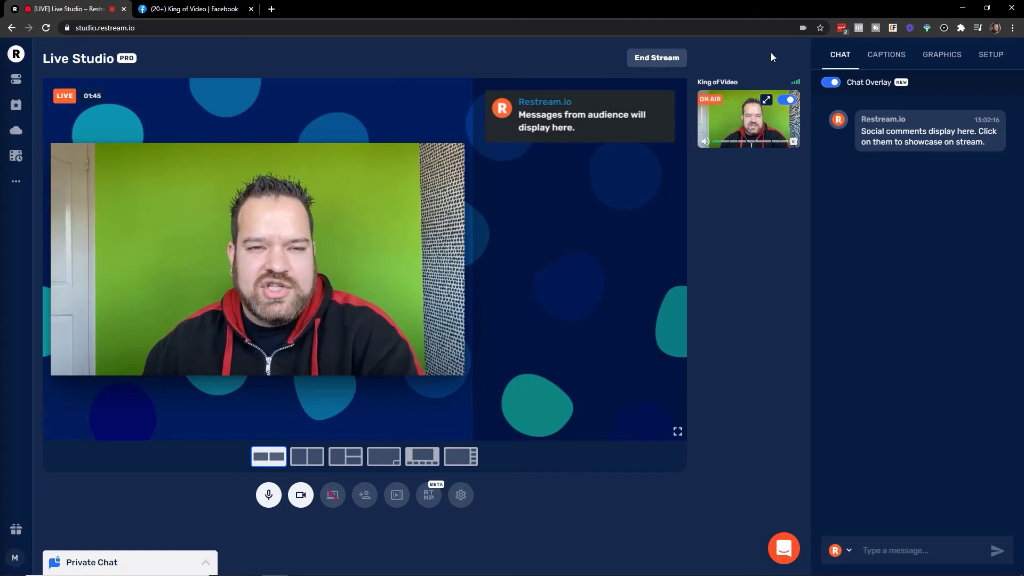
End the live broadcast and confirm finishing the stream.
{"action": "left_click", "coordinate": [662, 65]}
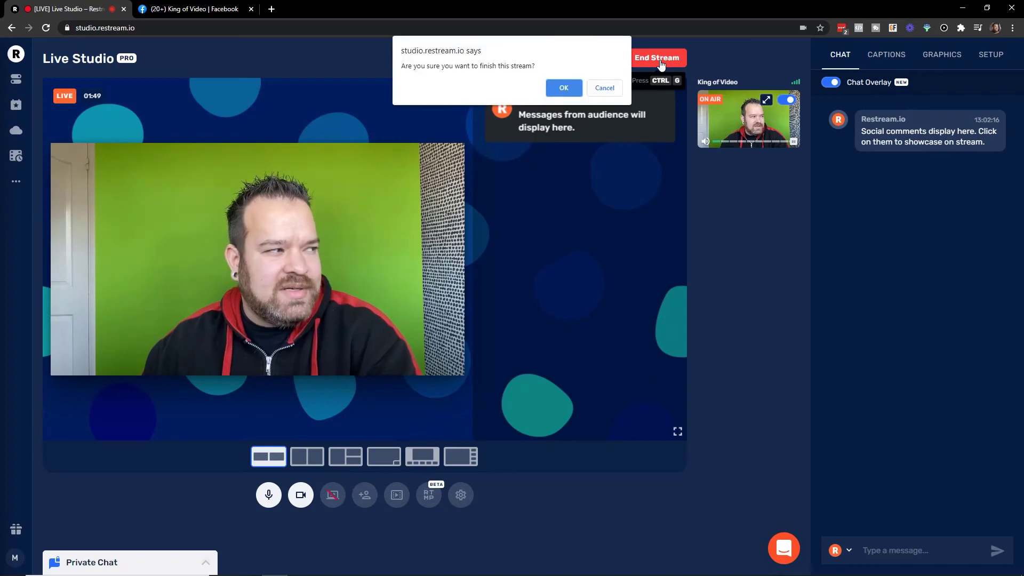
{"action": "left_click", "coordinate": [562, 88]}
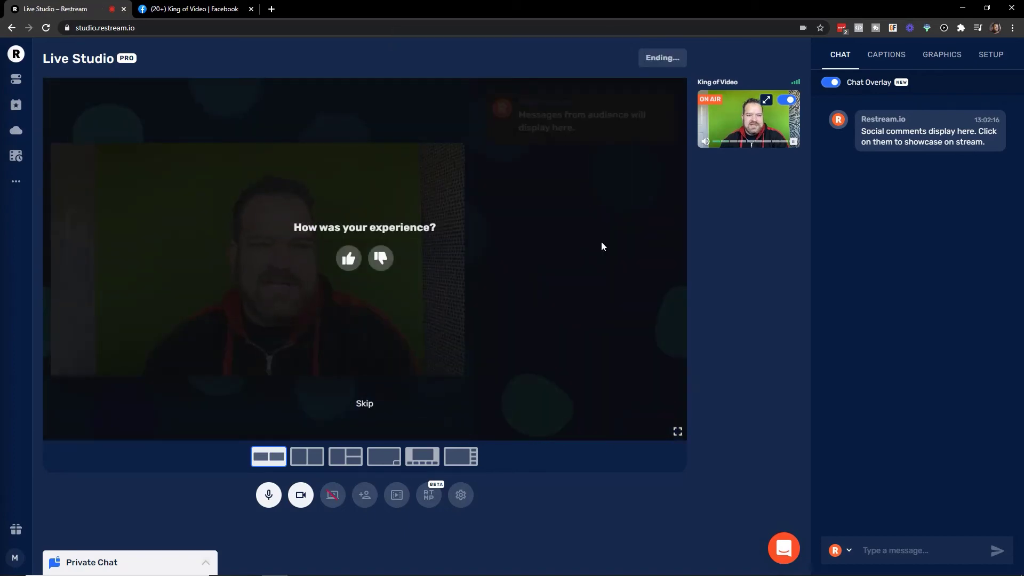